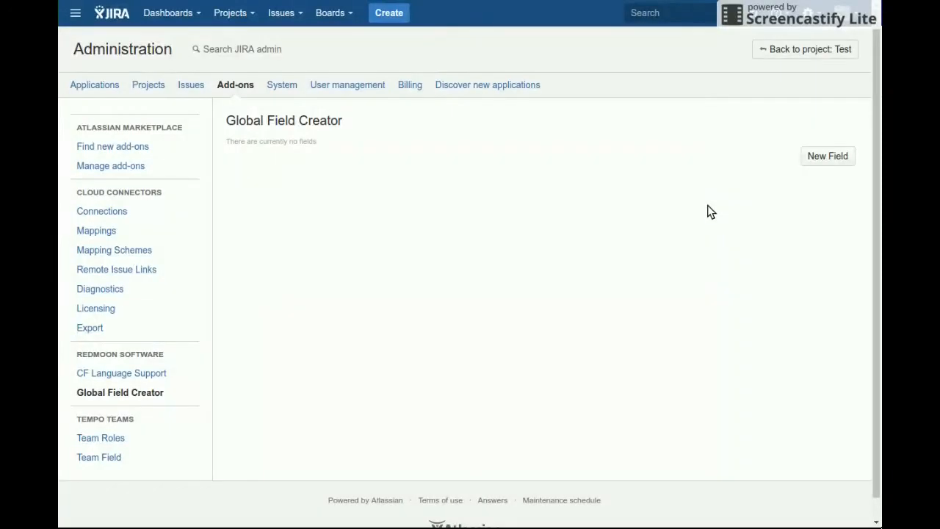
Start a new global field visible in Project with the label "Business Owner"
left_click(842, 163)
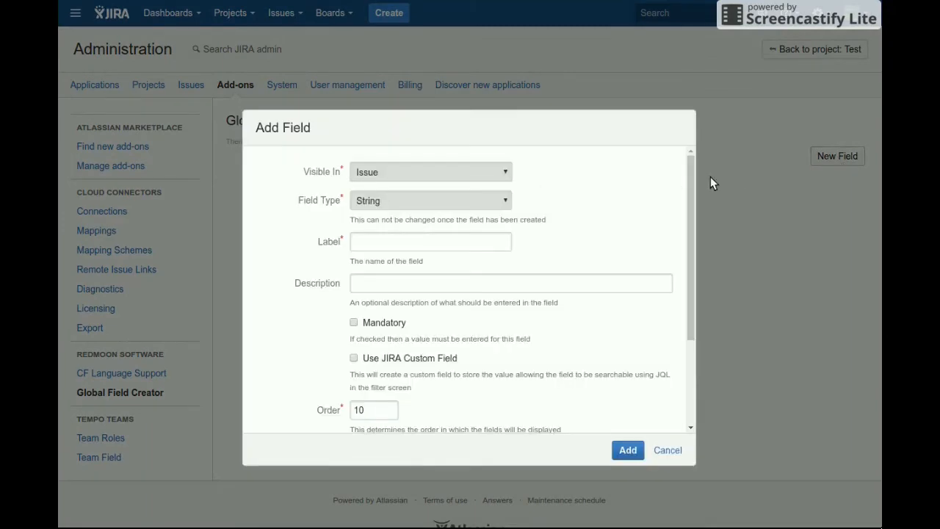
left_click(486, 172)
left_click(474, 198)
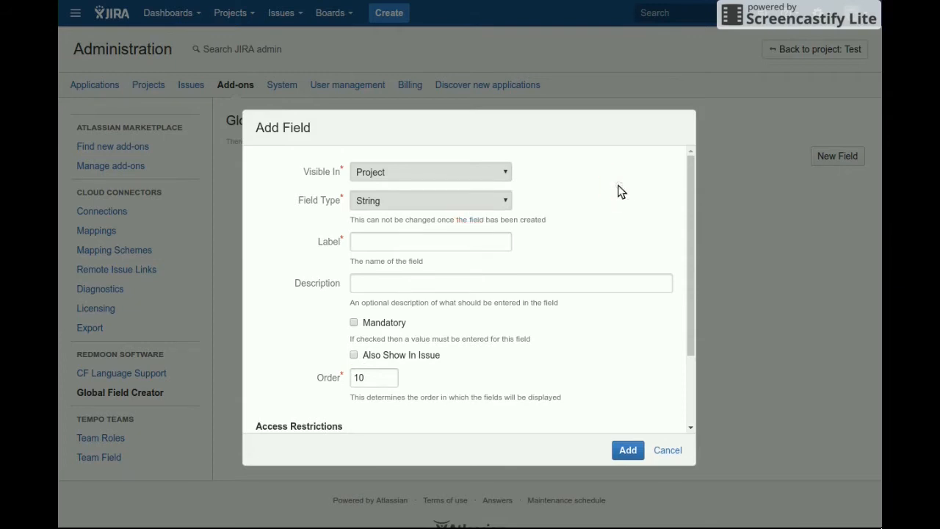
left_click(450, 245)
type("Business Ow")
type("ners")
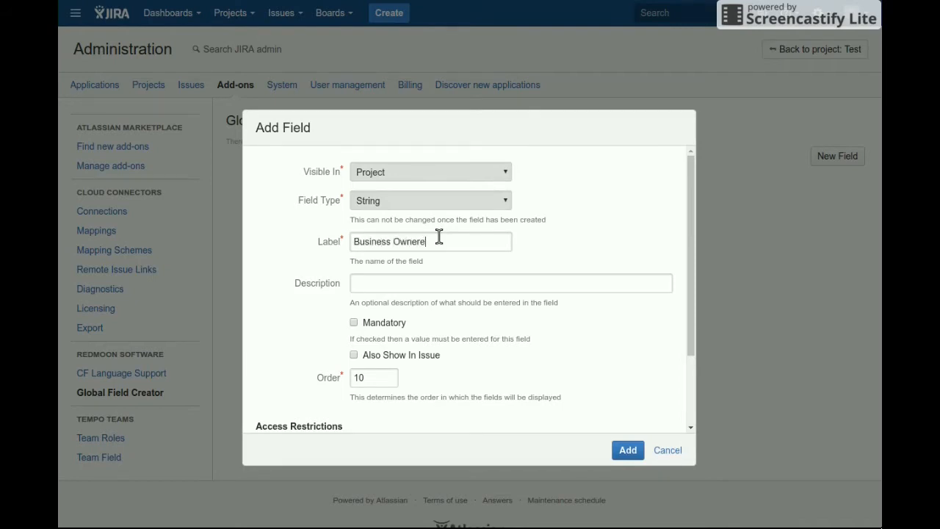
key("BackSpace")
key("BackSpace")
Make the Business Owner field mandatory and also shown in issues, and add it without access restrictions
left_click(430, 284)
left_click(399, 325)
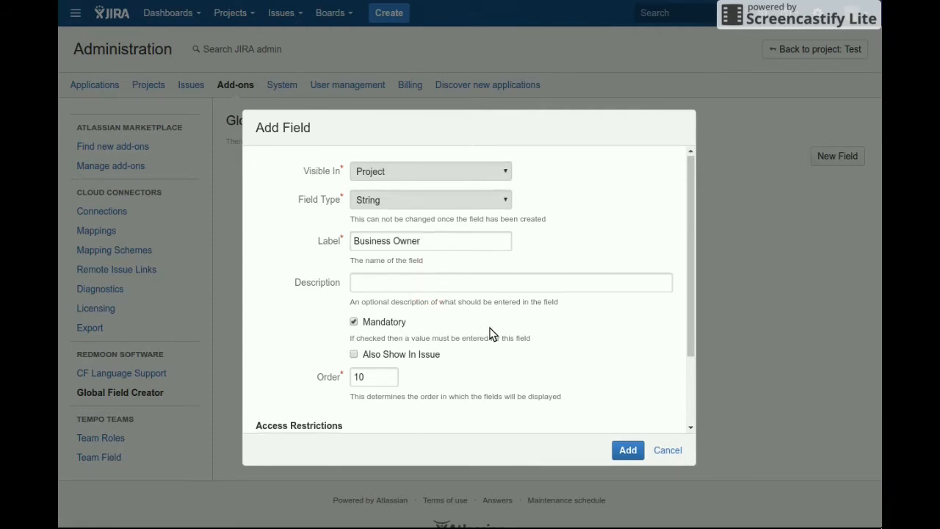
scroll(492, 334, "down", 1)
scroll(492, 334, "down", 1)
left_click(426, 289)
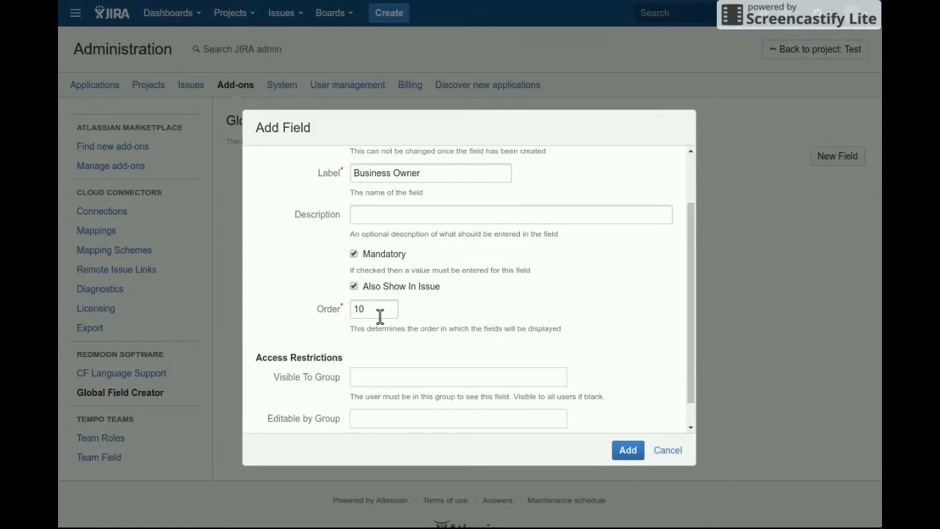
scroll(365, 364, "down", 1)
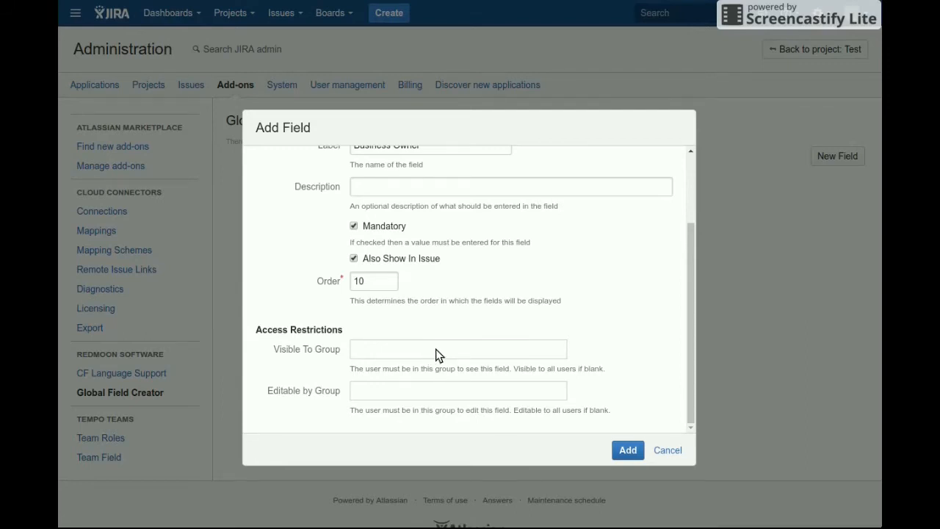
left_click(629, 454)
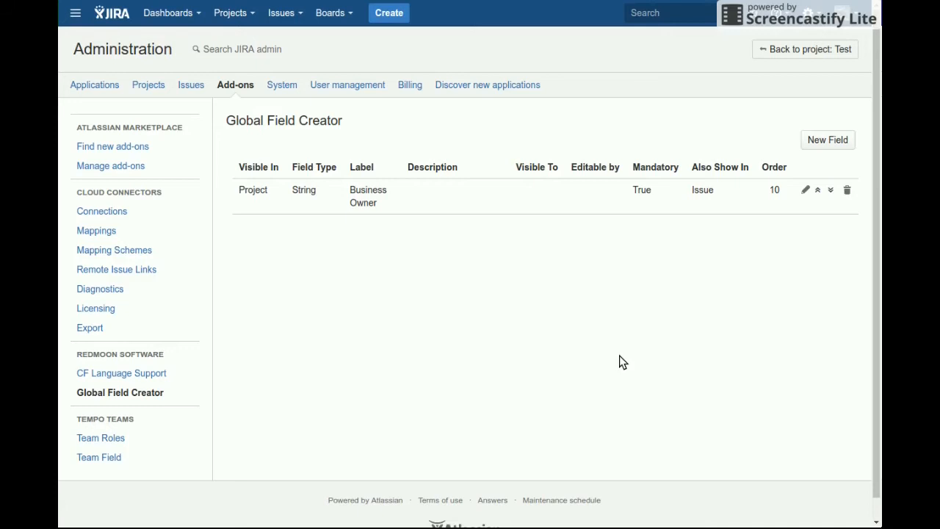
Start a new issue field of type List in the PayRoll project's Field Creator
left_click(250, 14)
left_click(255, 57)
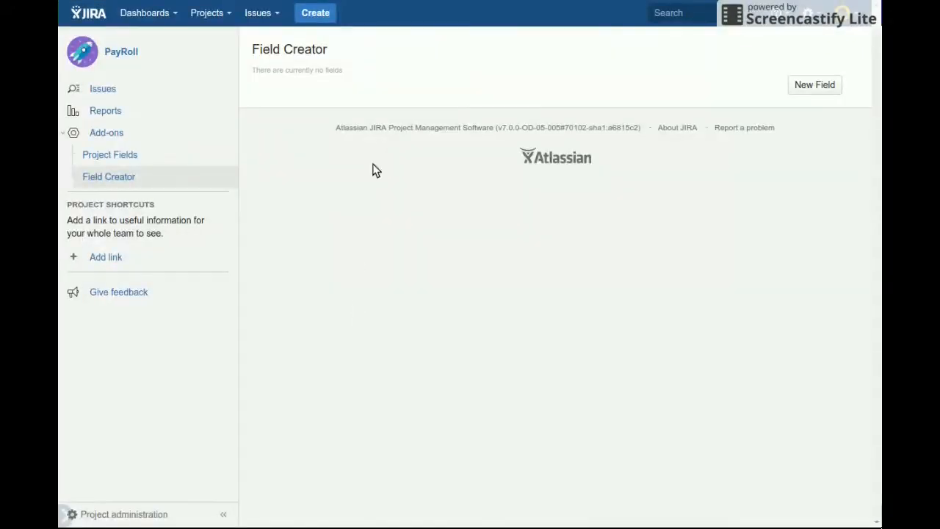
left_click(799, 87)
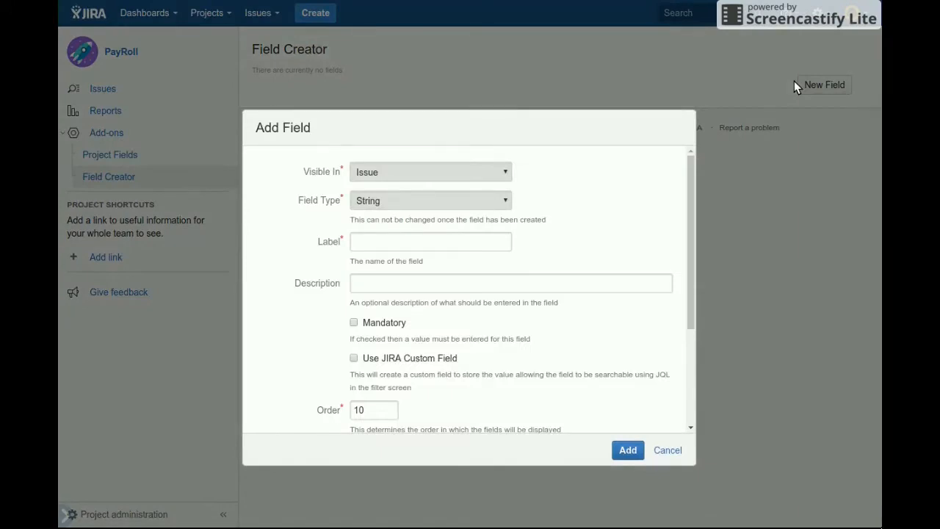
left_click(482, 199)
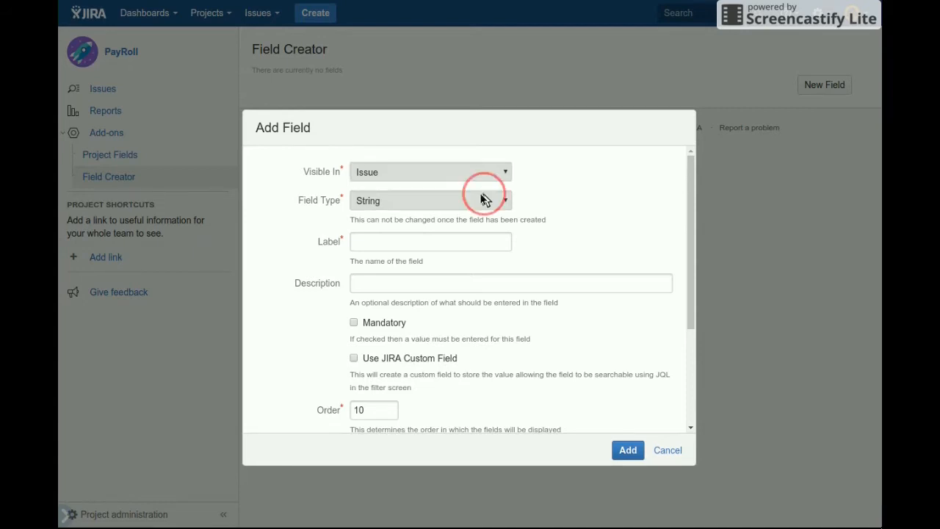
left_click(465, 244)
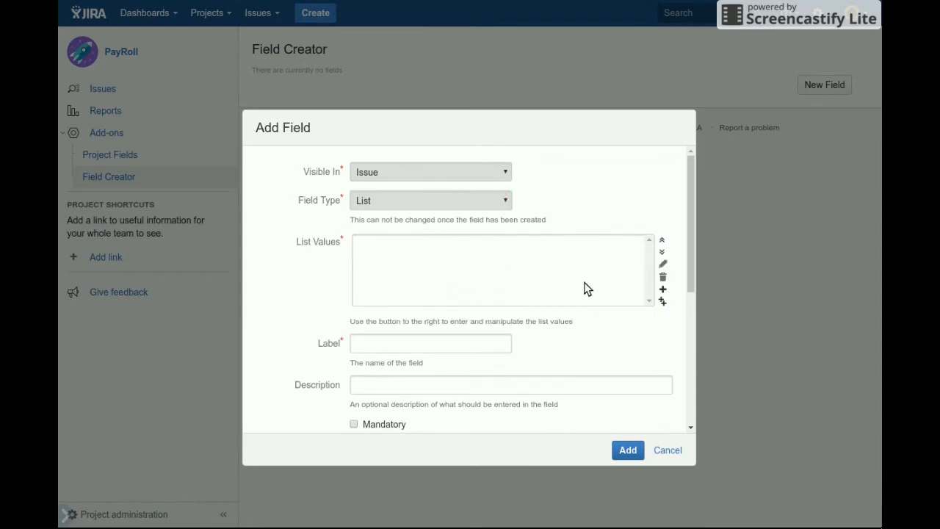
Add the list values 123-001, 123-002 and 123-003 to the new field in bulk
left_click(662, 303)
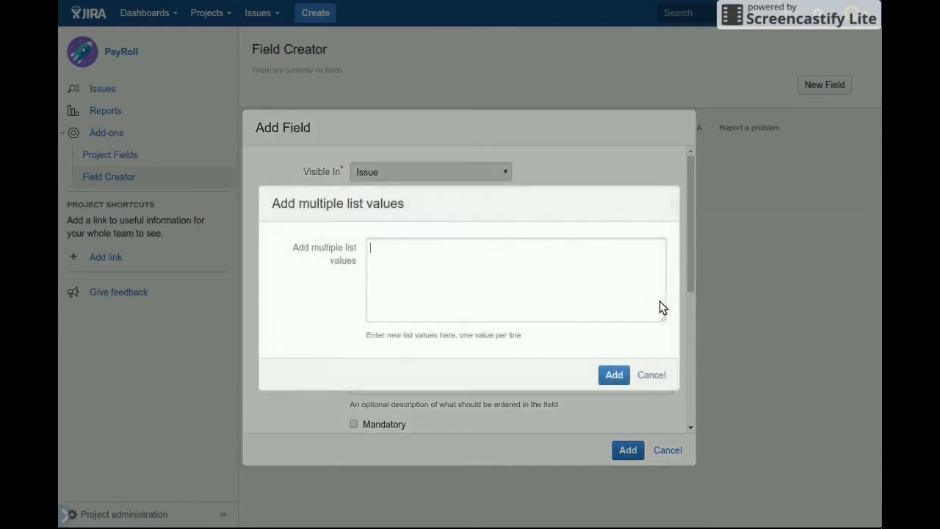
type("123-001")
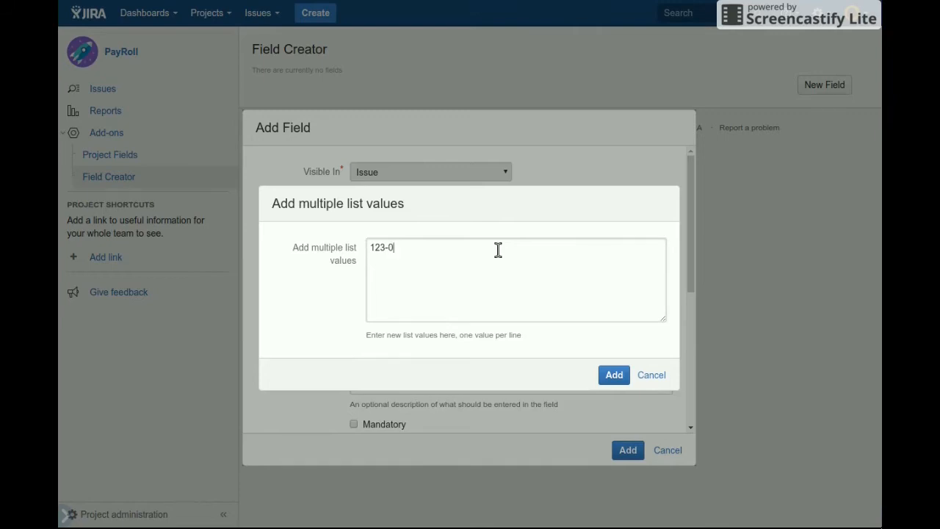
key("Return")
type("123-001")
key("BackSpace")
type("2-")
key("BackSpace")
key("Return")
type("123-003")
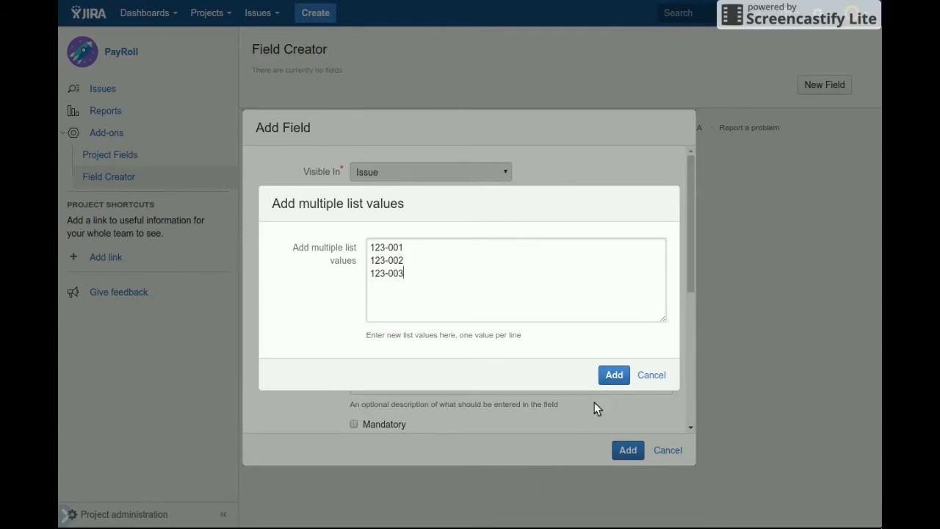
left_click(614, 376)
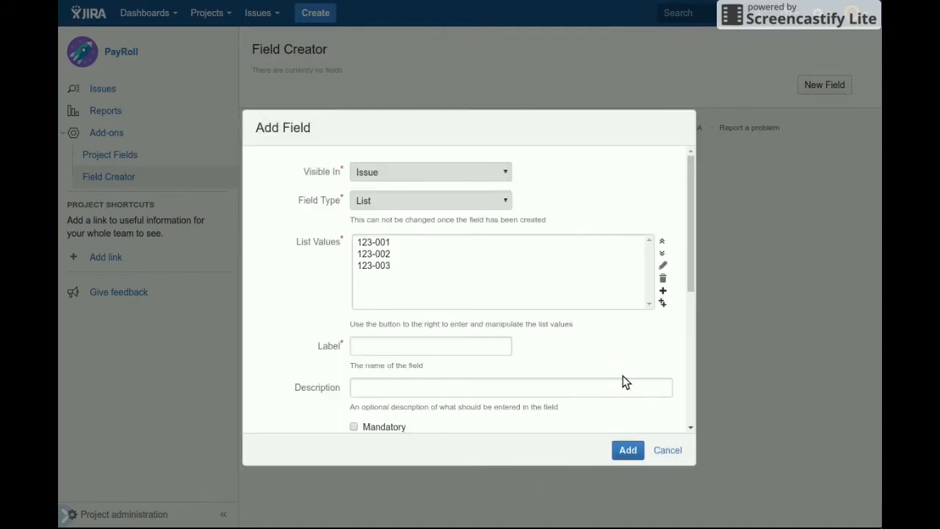
Label the list field "Cost Codes" and describe it as "Please contact you manager for the correct code to use"
left_click(462, 346)
type("Cost Codes")
key("Tab")
type("Please conta")
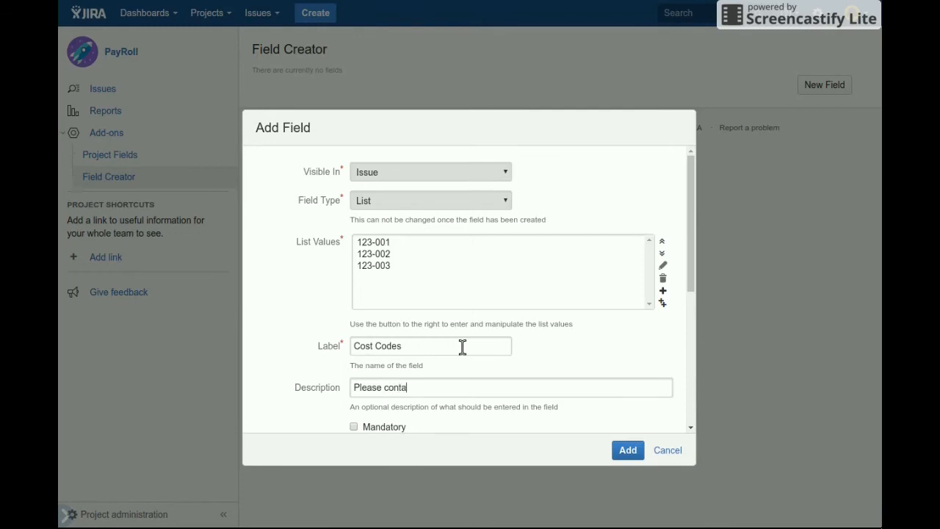
type("ct you manager for the cor")
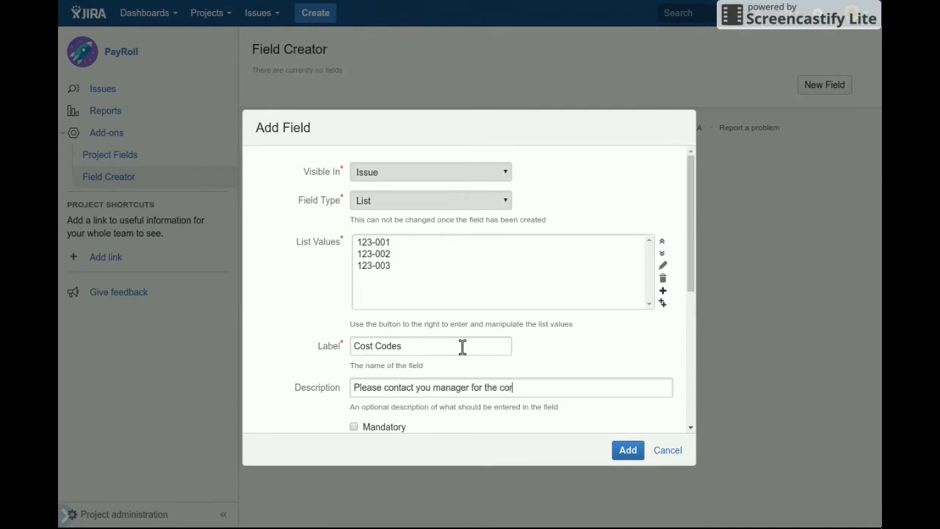
type("rect code to use")
Have the Cost Codes field use a JIRA custom field and add it to the project
scroll(463, 347, "down", 1)
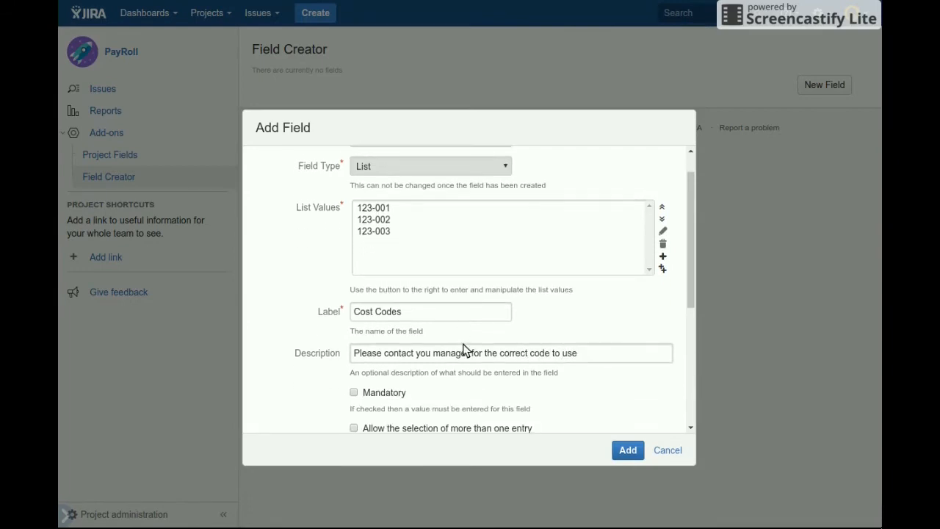
scroll(463, 347, "down", 1)
scroll(463, 351, "down", 1)
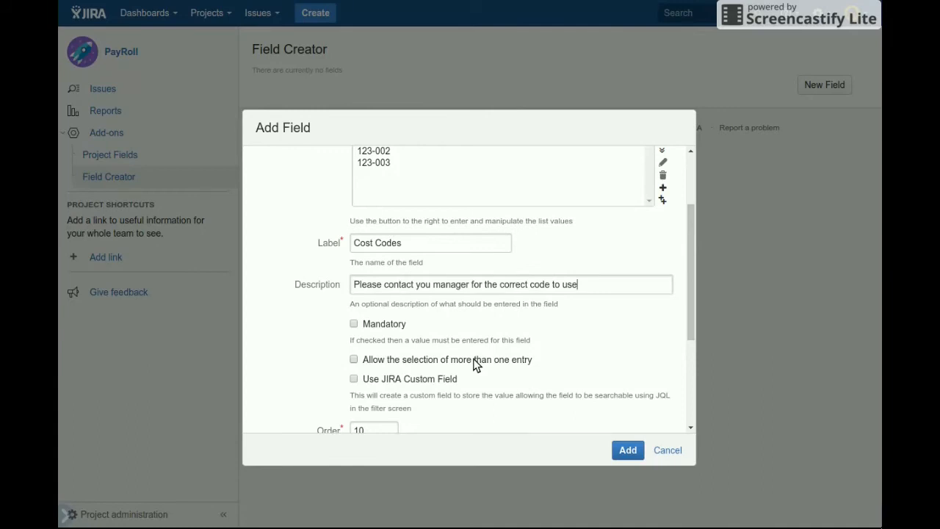
left_click(439, 380)
left_click(627, 451)
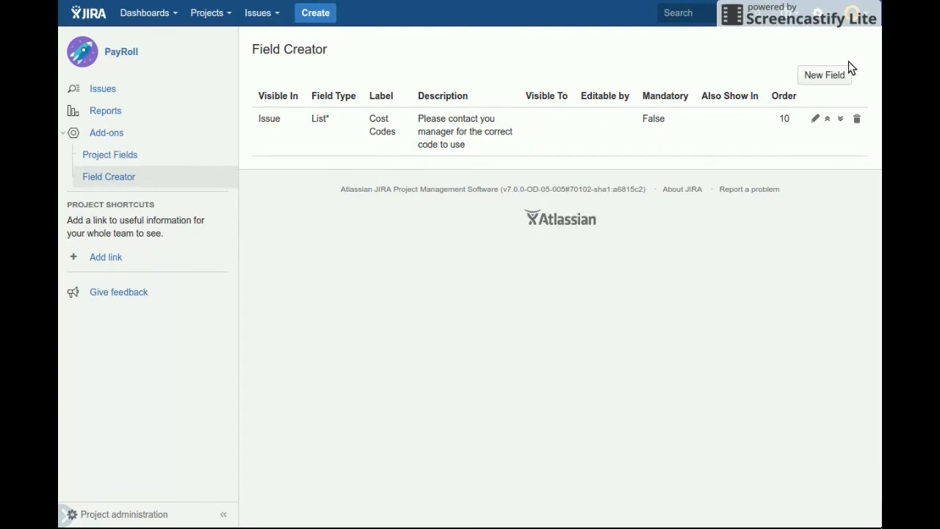
Add a Date field labelled "Expected Completion" to the PayRoll project's issues
left_click(831, 77)
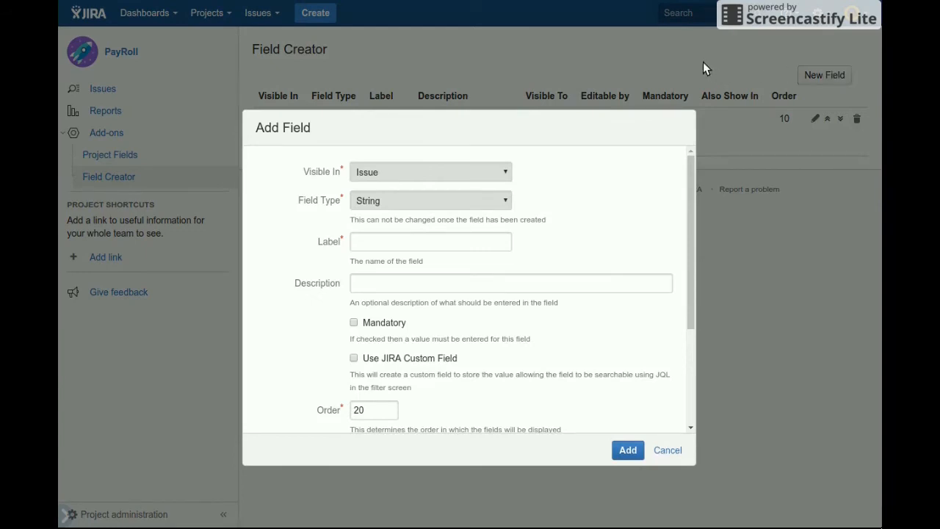
left_click(430, 204)
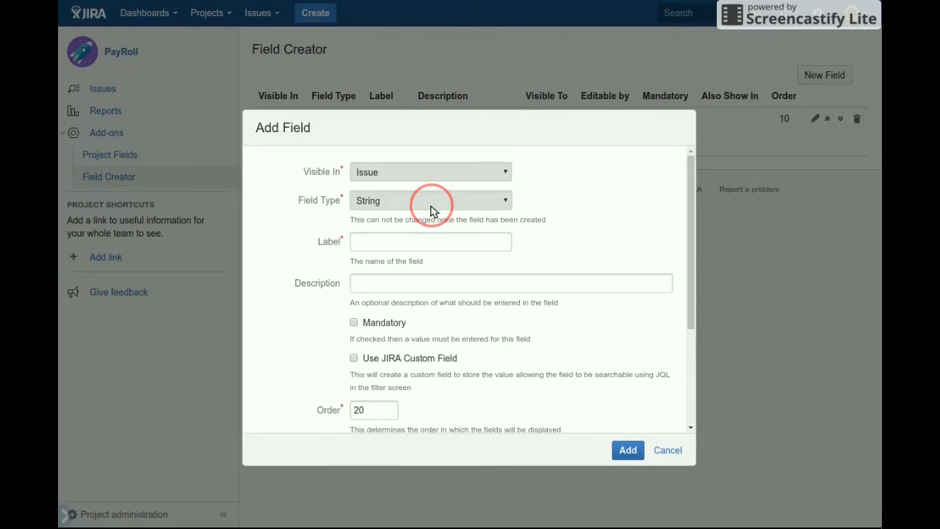
left_click(432, 211)
left_click(437, 240)
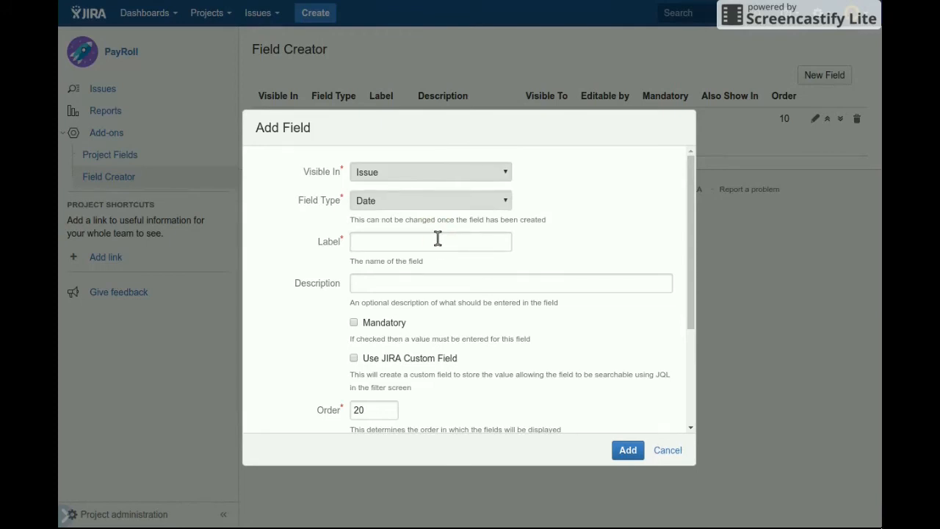
type("Expected Completion")
left_click(630, 450)
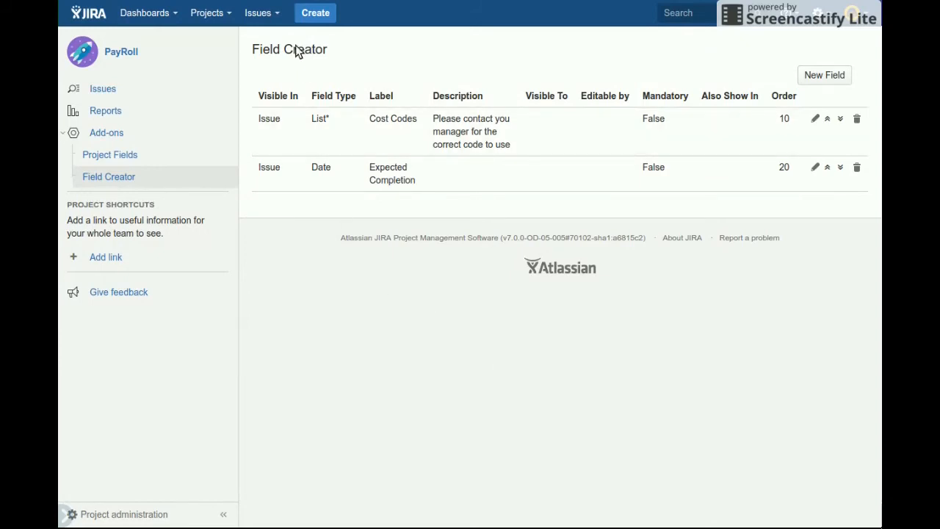
Examine the issue fields shown in PAYR-1 and return to the project's field list
left_click(257, 16)
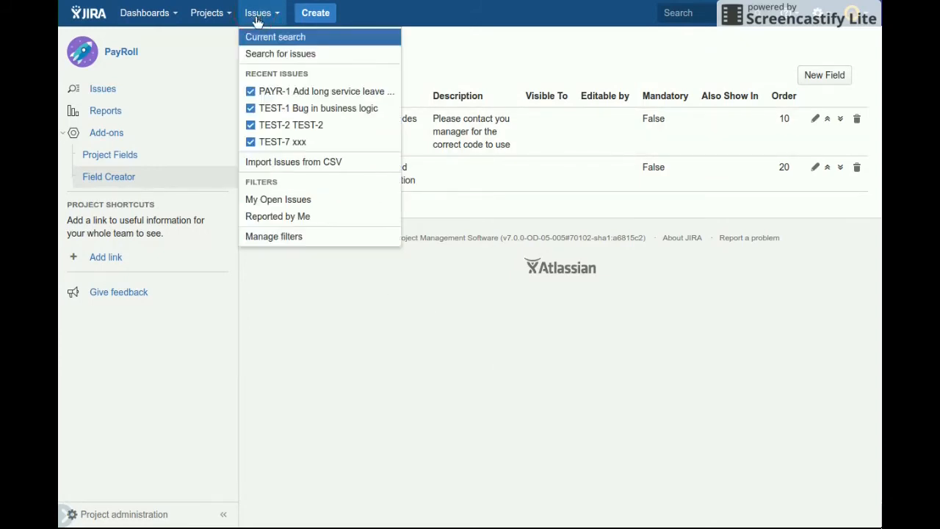
left_click(293, 94)
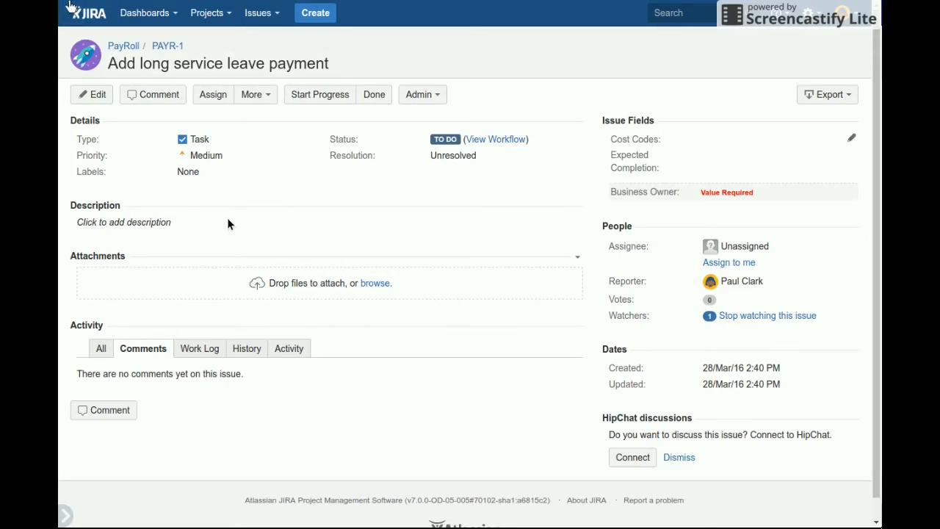
key("alt+Left")
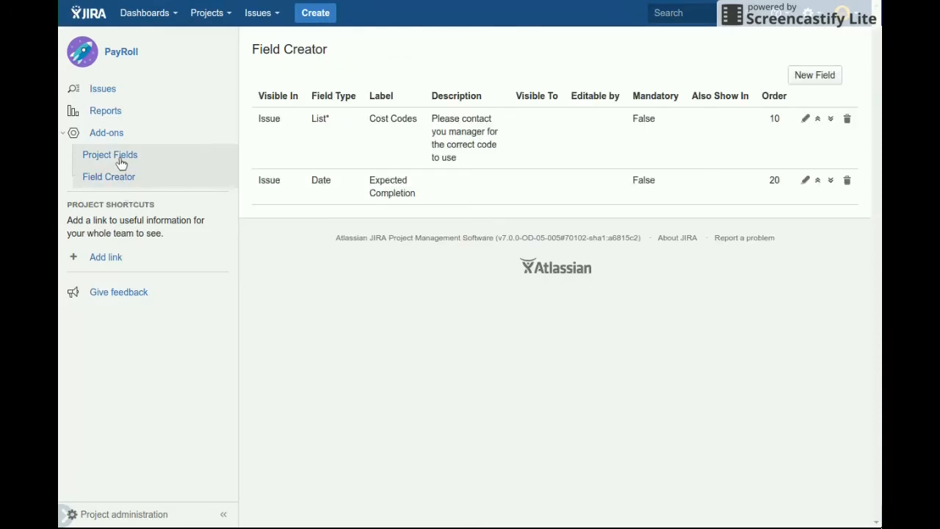
Enter the owner's full name as the Business Owner in the PayRoll project fields and save it
left_click(121, 164)
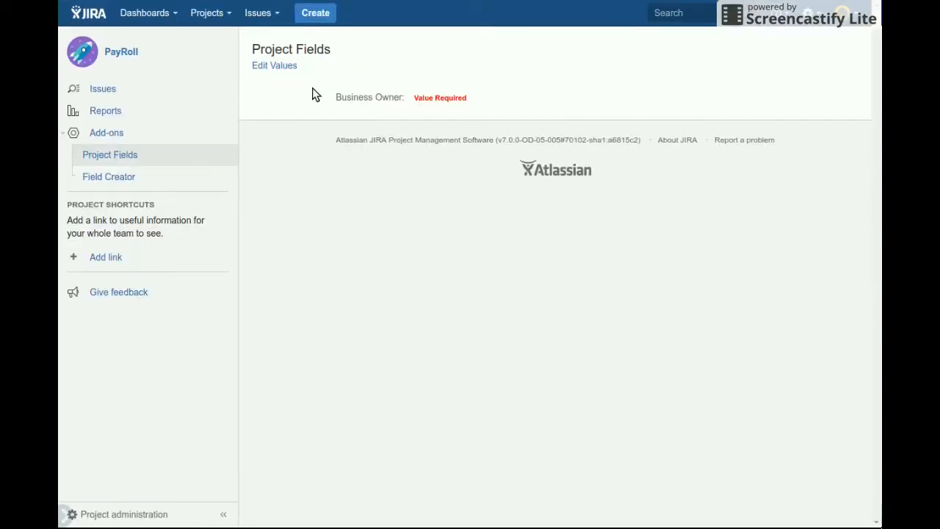
left_click(290, 67)
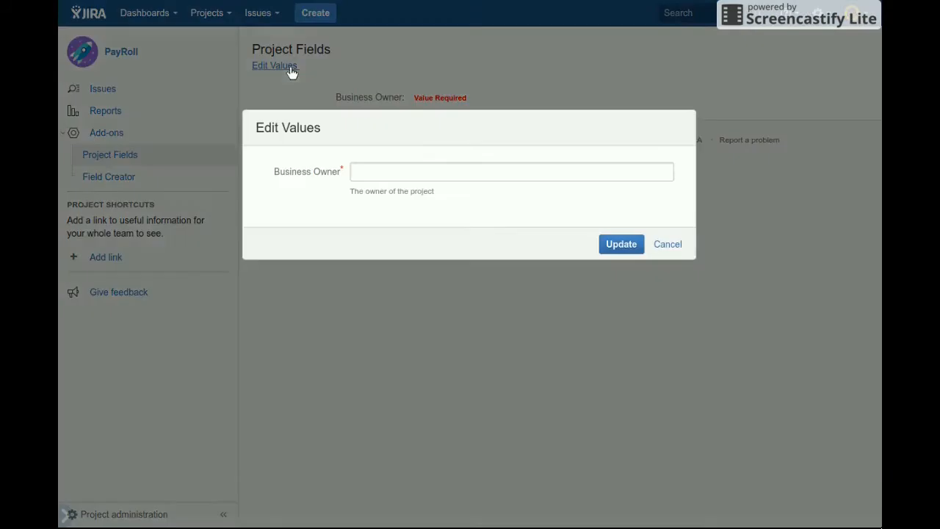
left_click(386, 173)
type("Joe Bloggs")
left_click(620, 246)
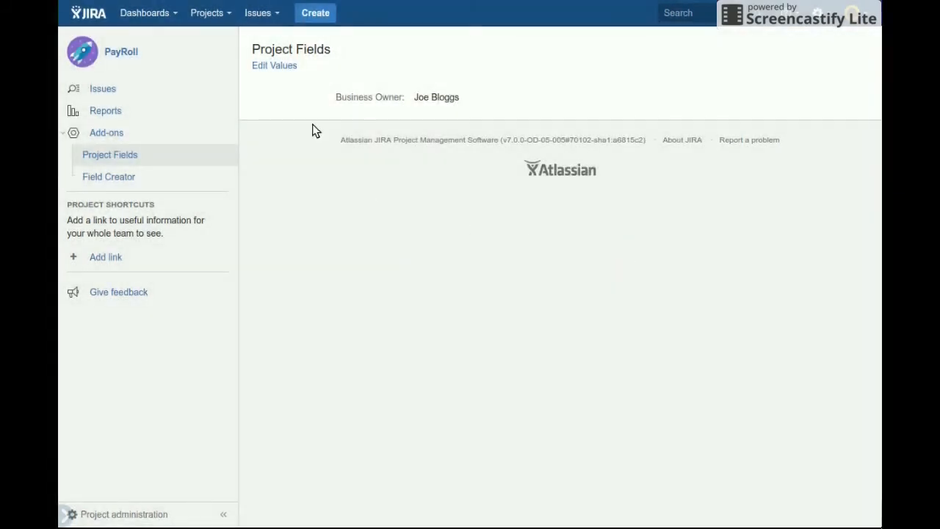
Set Cost Codes to 123-002 and Expected Completion to 19 Aug 2016 in PAYR-1's issue fields, and update the issue
left_click(262, 13)
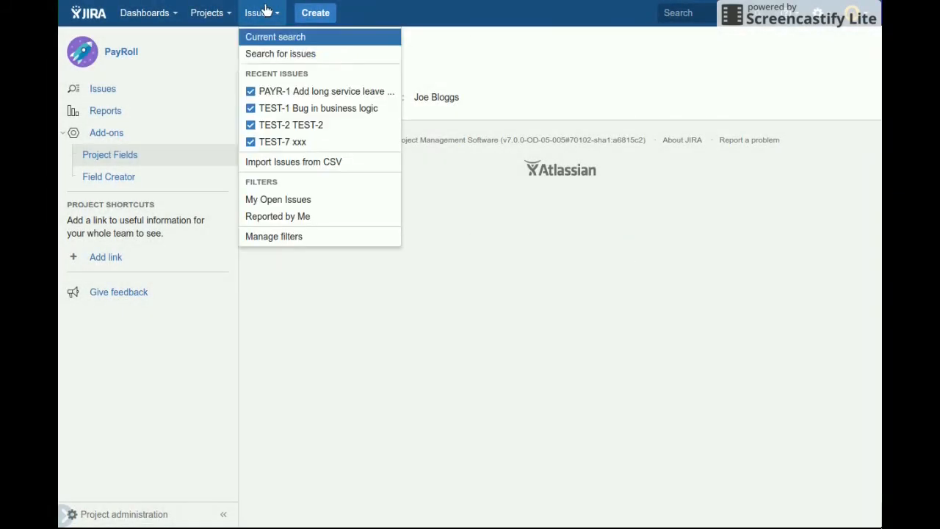
left_click(278, 98)
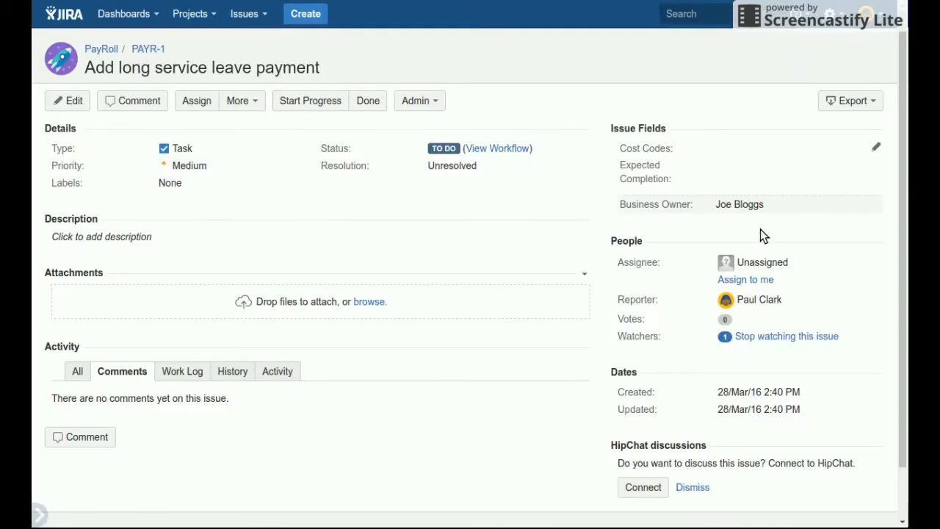
left_click(875, 149)
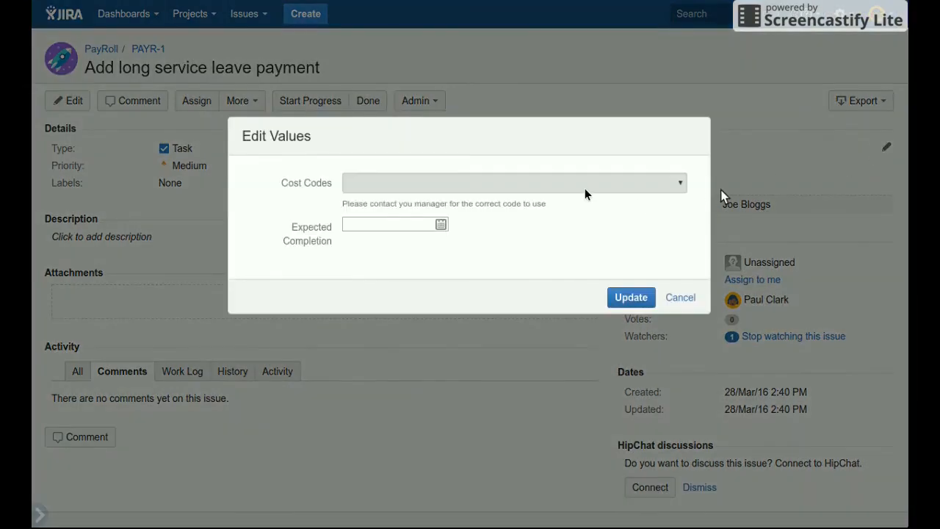
left_click(581, 183)
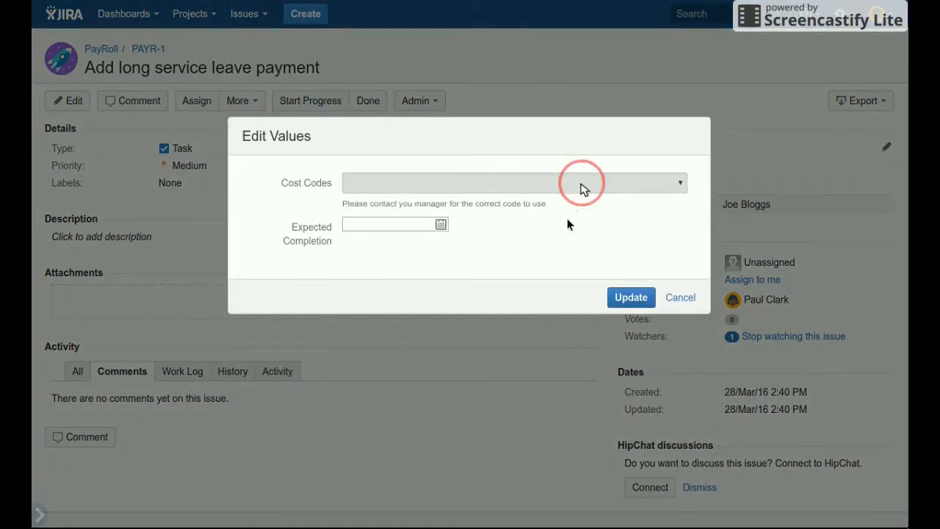
left_click(567, 224)
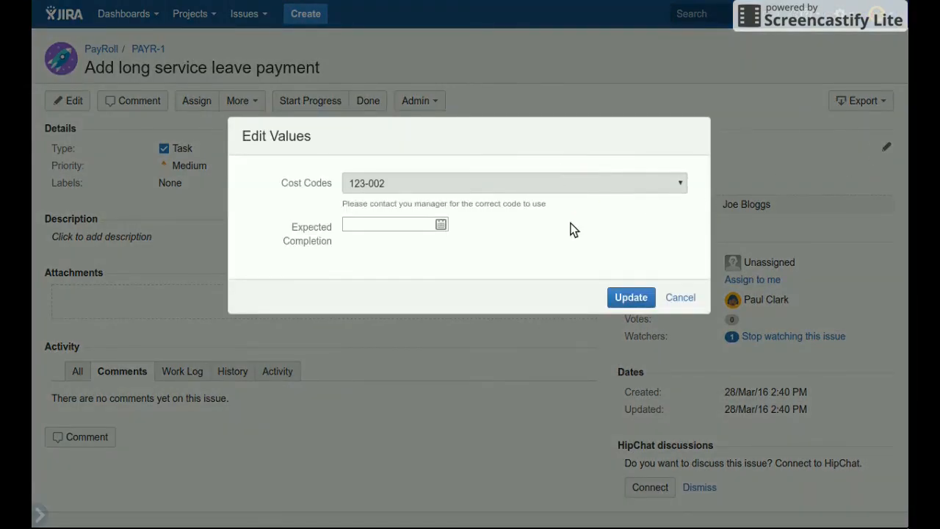
left_click(440, 225)
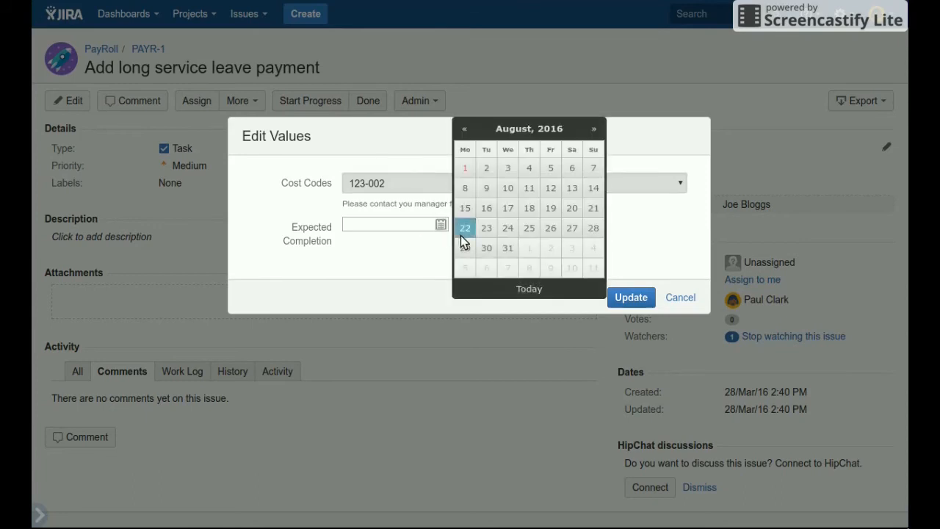
left_click(551, 209)
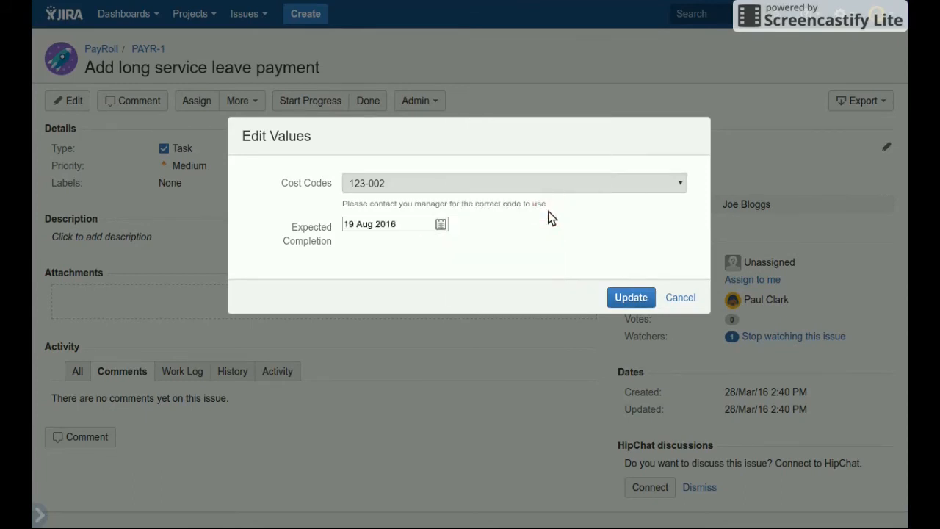
left_click(624, 301)
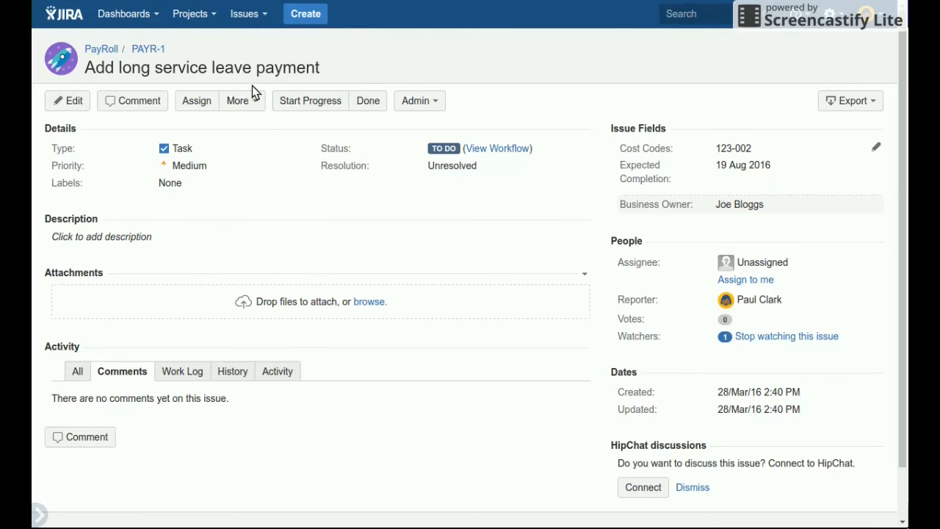
Open the PayRoll project's list of open issues and show it in the full issue search
left_click(209, 17)
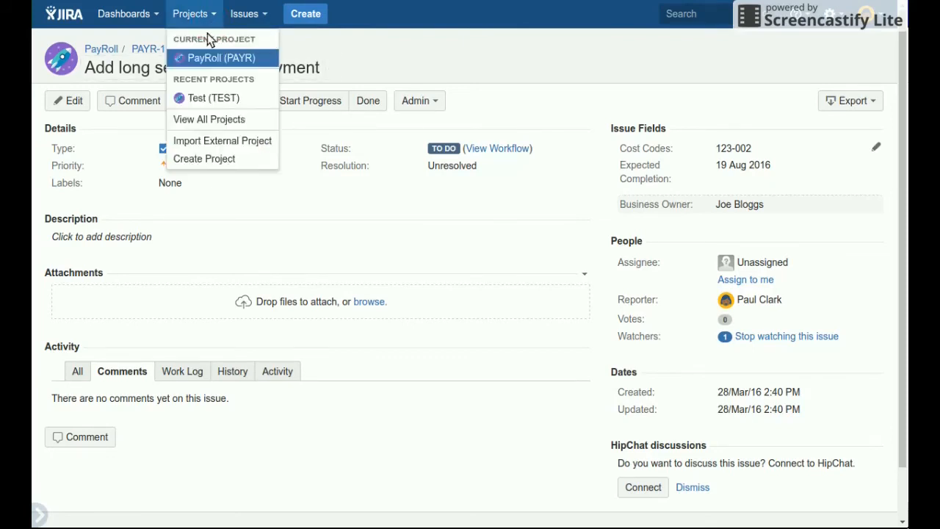
left_click(203, 54)
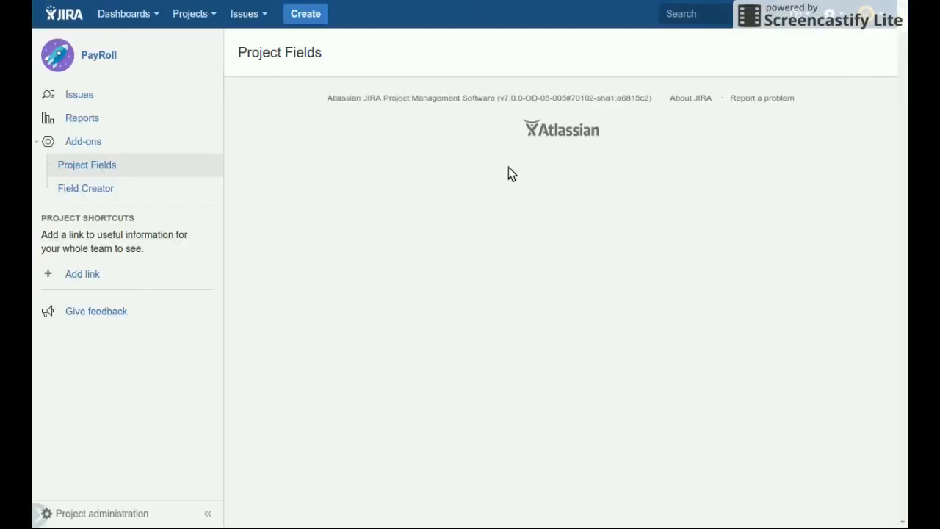
left_click(117, 95)
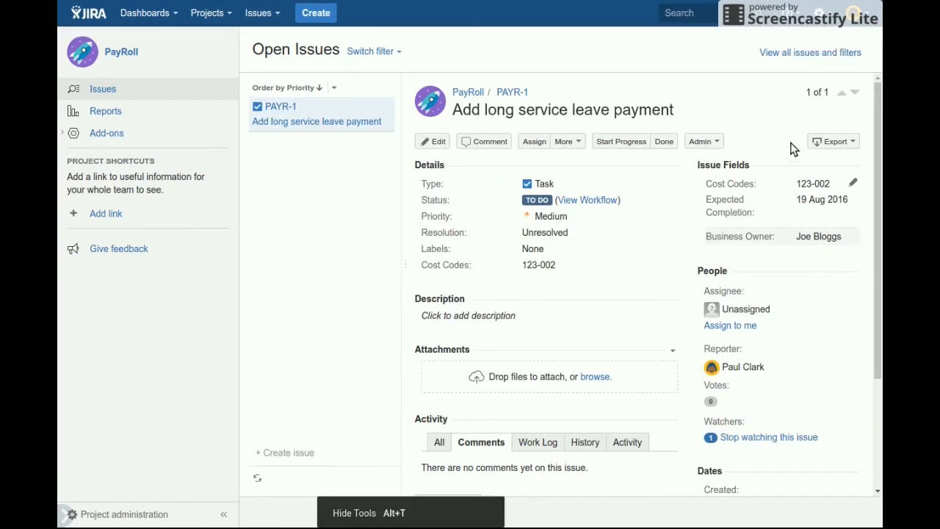
left_click(813, 53)
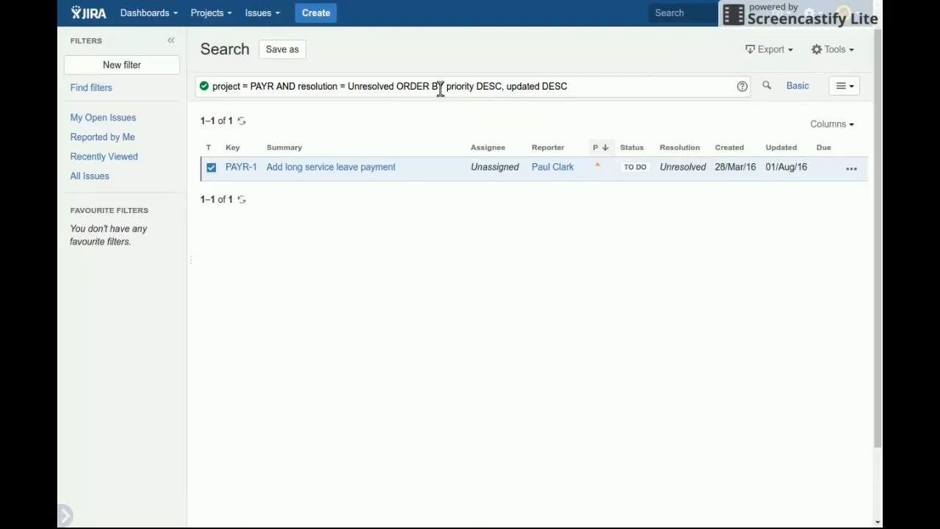
Add the Cost Codes column to the issue search results
left_click(824, 124)
left_click(753, 211)
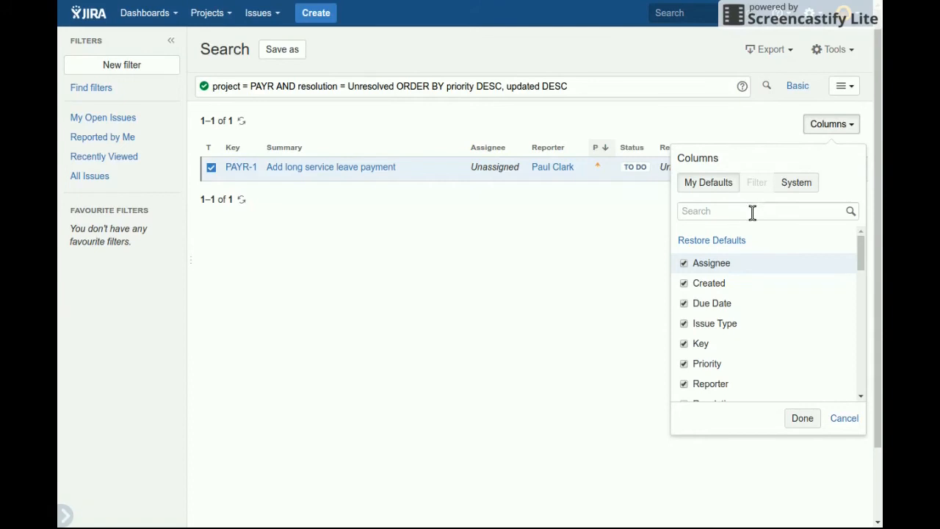
type("Cos")
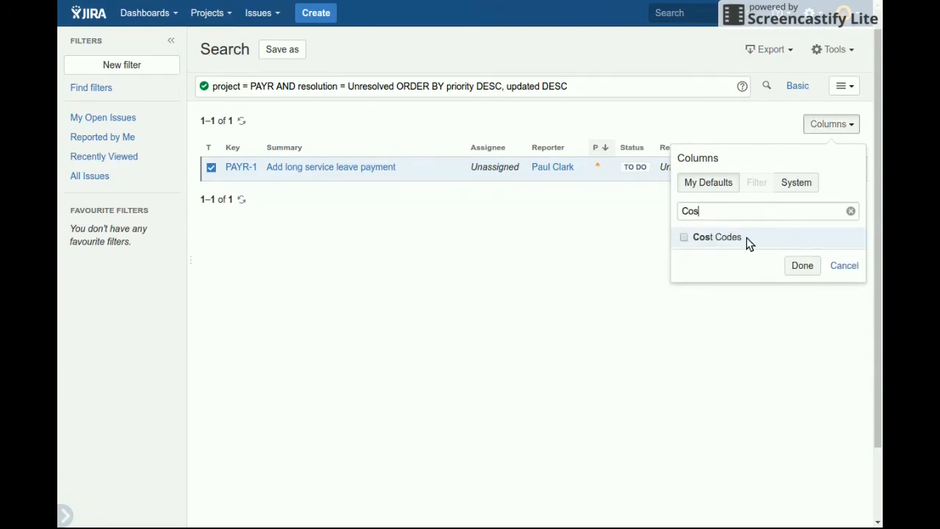
left_click(747, 243)
left_click(797, 266)
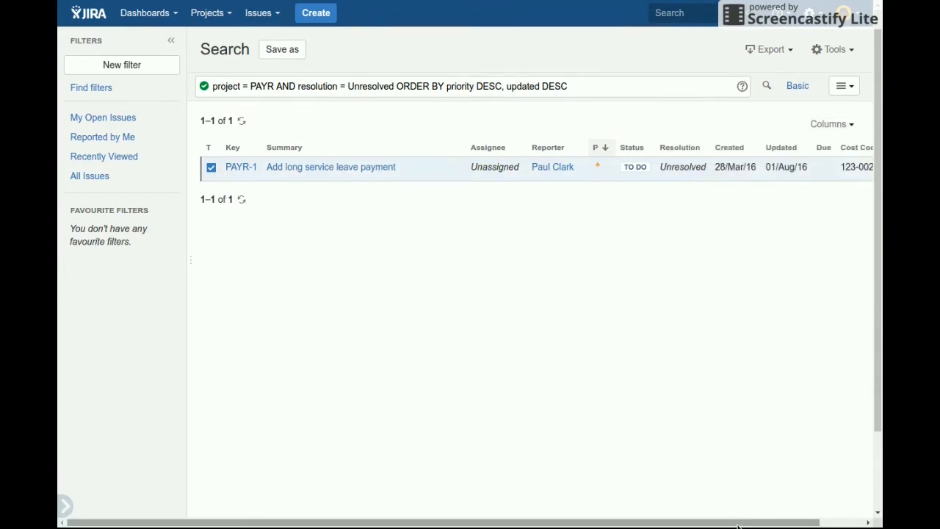
mouse_move(741, 524)
left_mouse_down()
mouse_move(789, 524)
mouse_move(742, 524)
left_mouse_up()
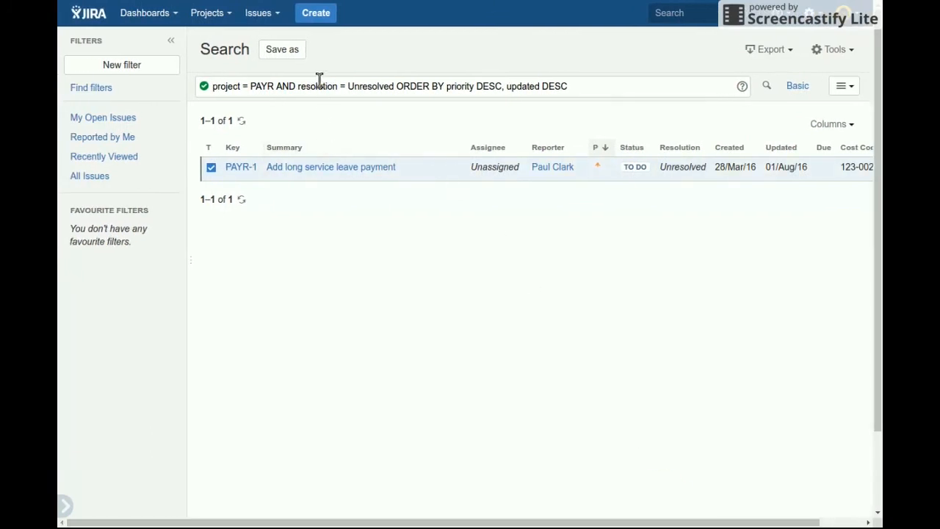
Search for issues with the query project = PAYR AND "Cost Codes" ~ "123-002"
left_click_drag(299, 88, 571, 142)
key("BackSpace")
key("BackSpace")
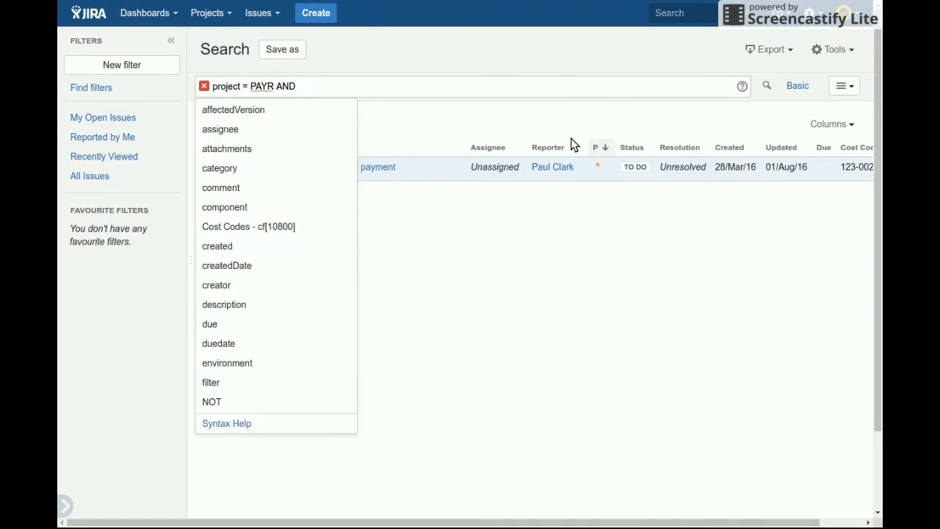
type("cos")
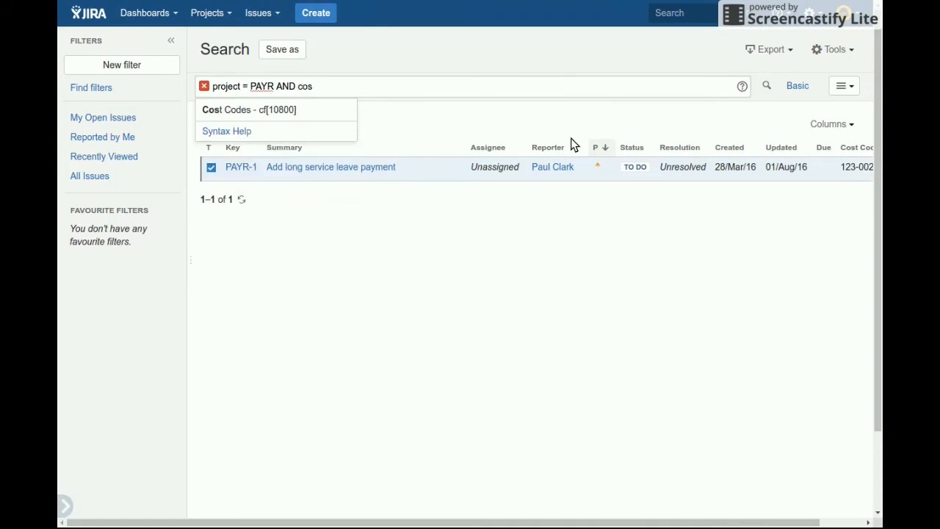
key("Return")
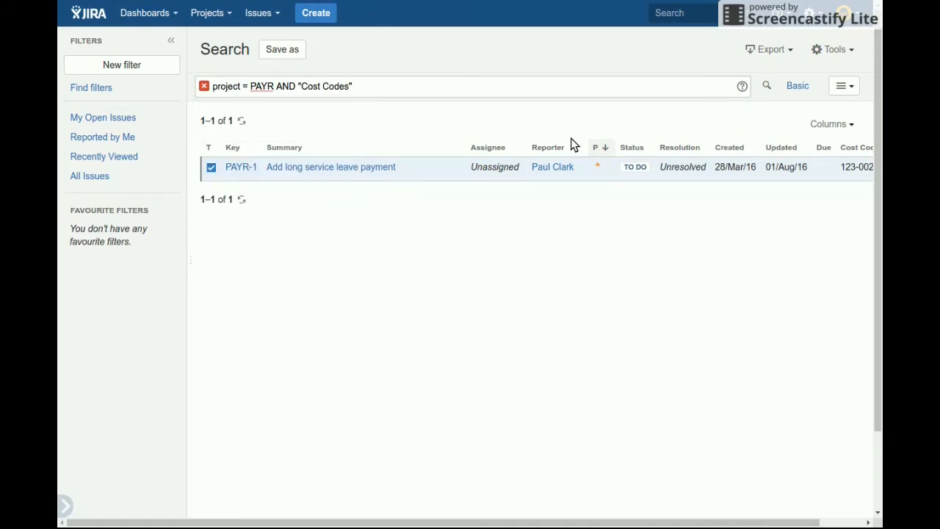
type("~ \"123-002\"")
key("Return")
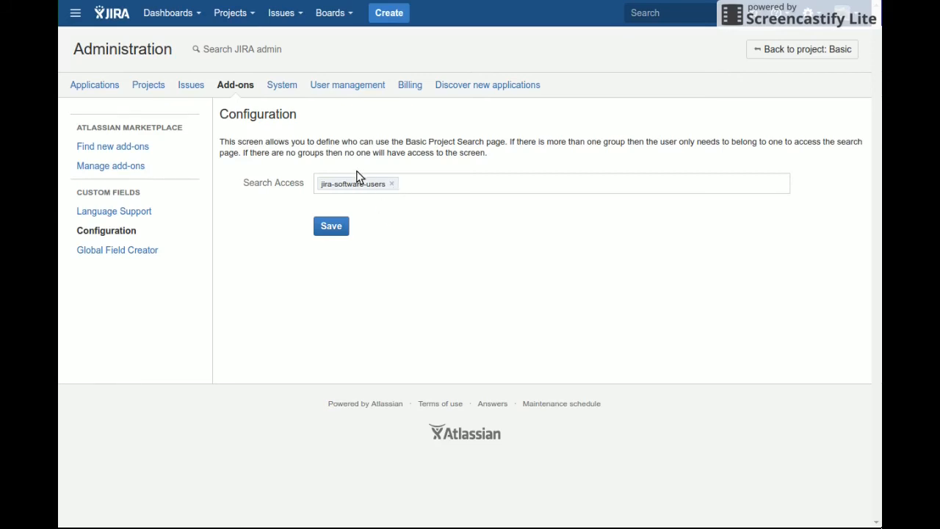
Open the Basic Project Search for custom fields and add an empty criterion to a new search
left_click(243, 15)
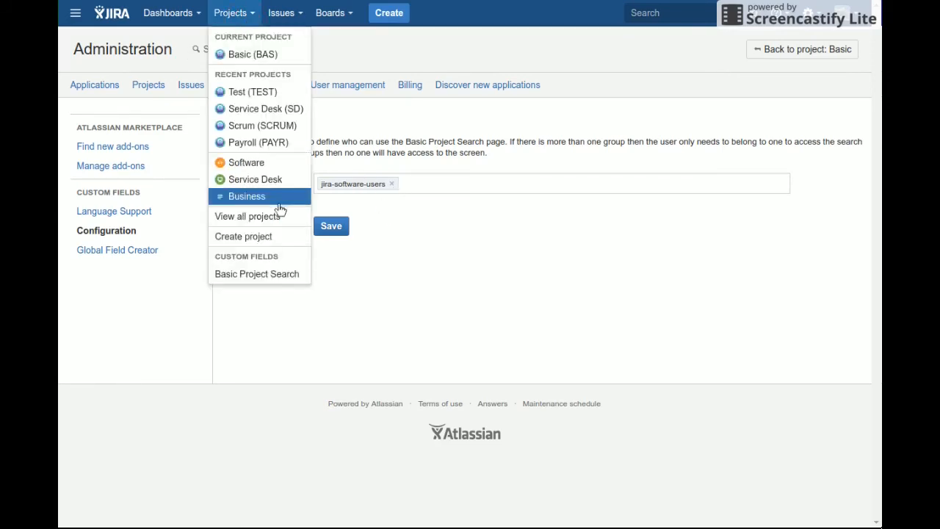
left_click(275, 278)
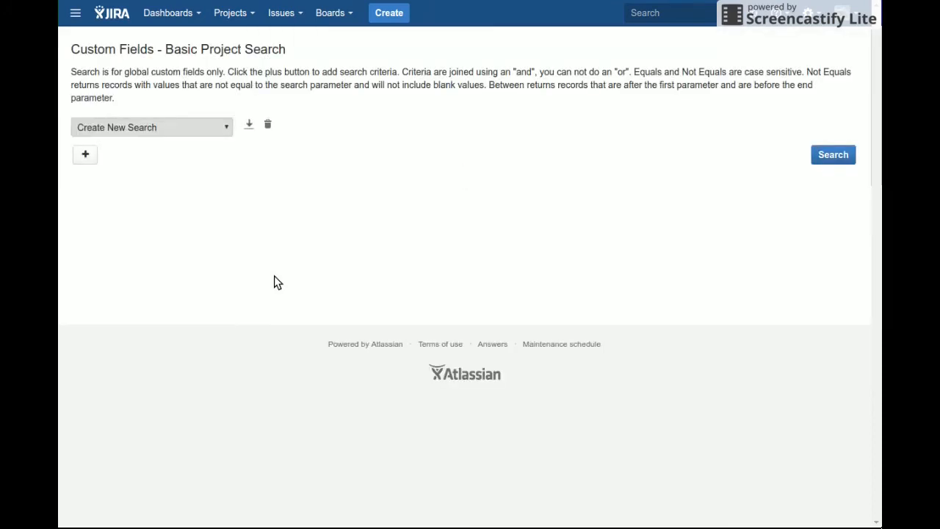
left_click(186, 126)
left_click(85, 156)
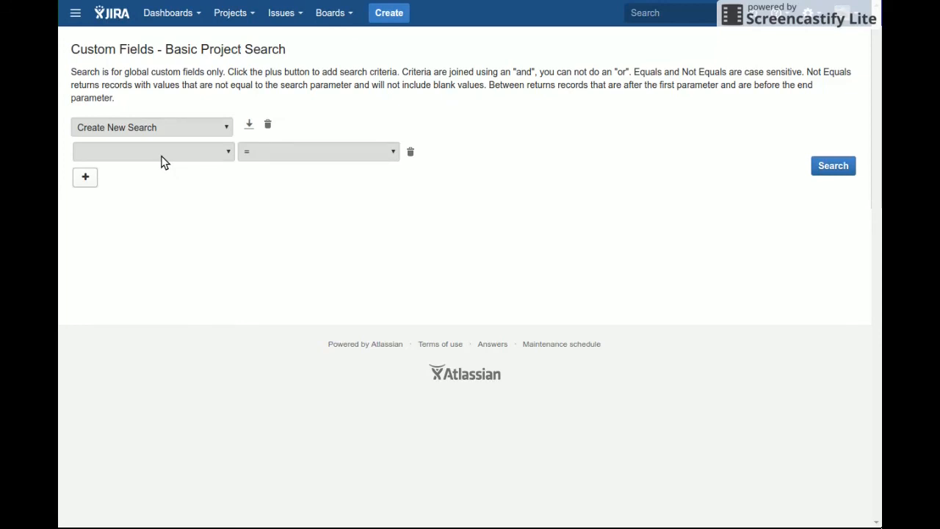
Search for projects whose Next Team Meeting is > 30 Jan 2017 and sort the results by project name
left_click(214, 157)
left_click(201, 195)
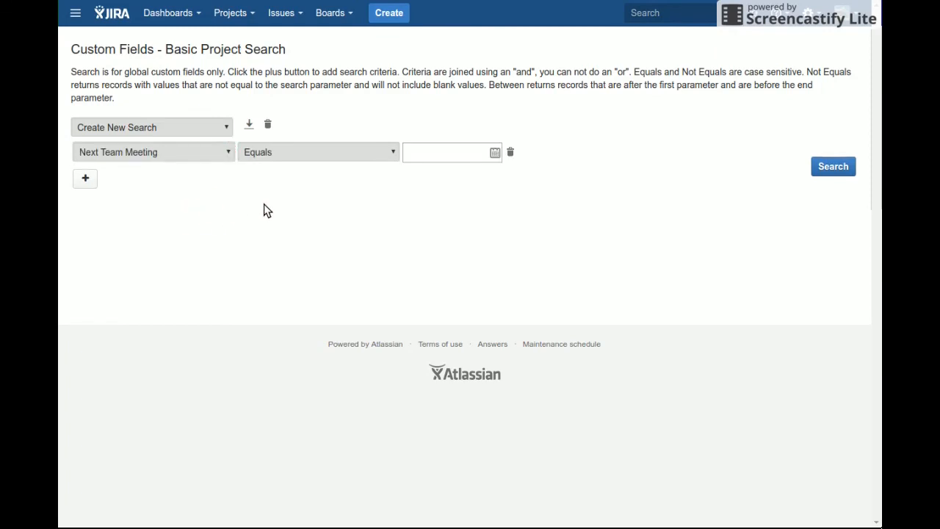
left_click(327, 152)
left_click(308, 225)
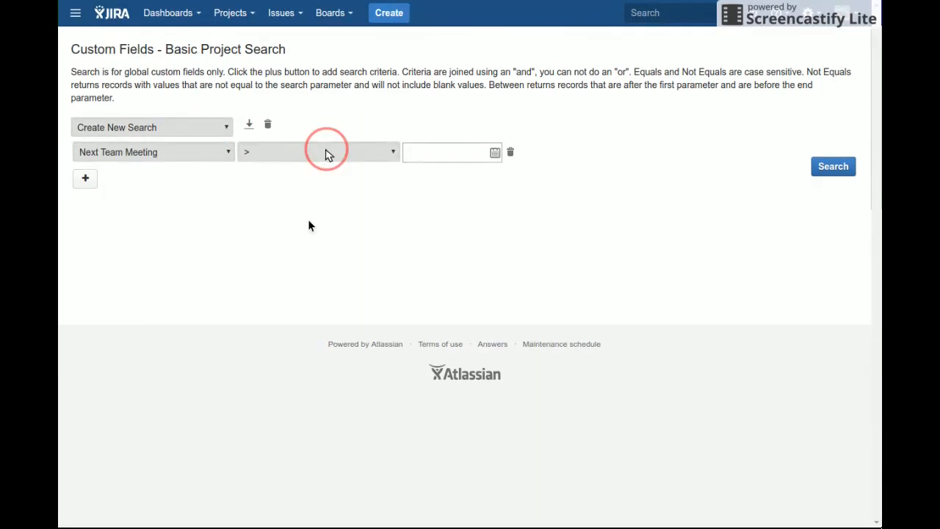
left_click(494, 154)
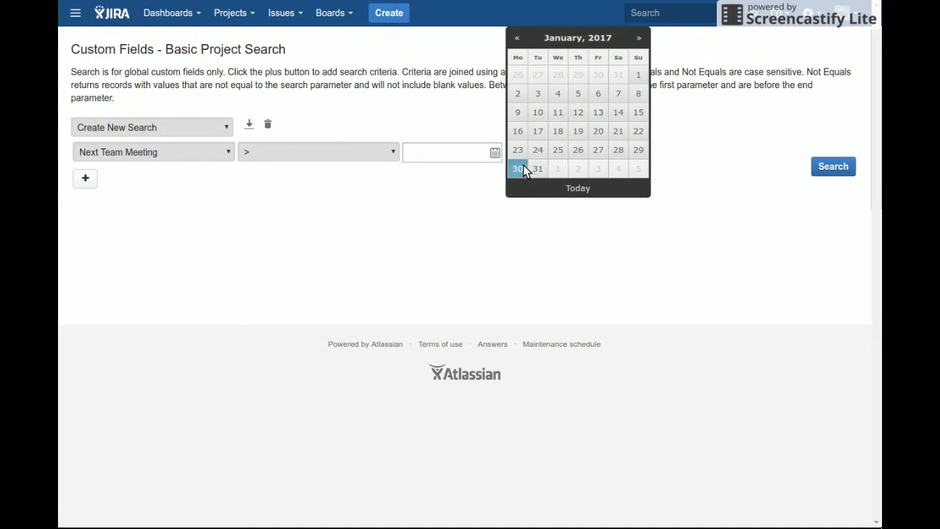
left_click(520, 168)
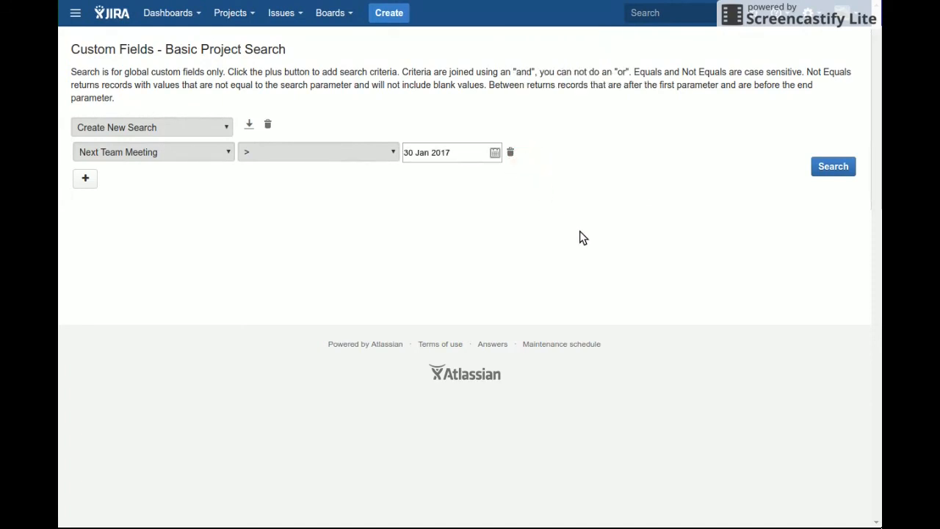
left_click(827, 167)
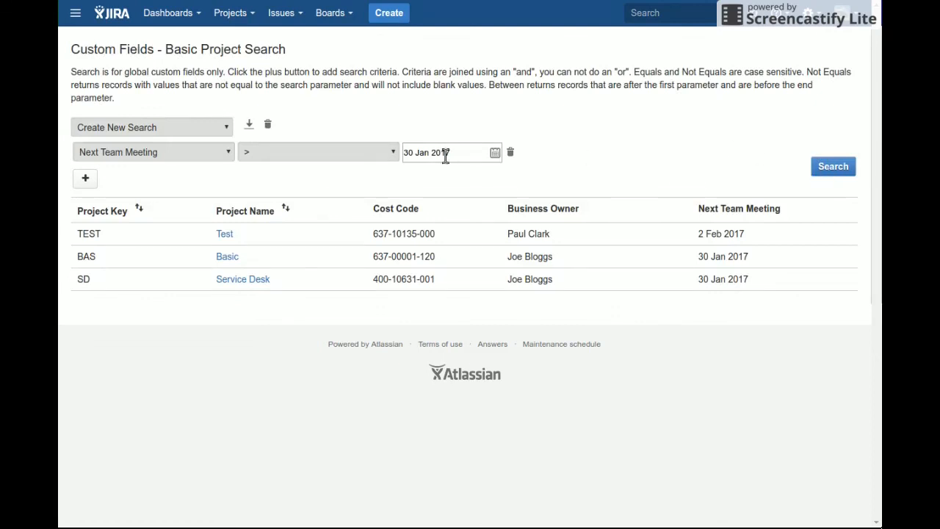
left_click(286, 209)
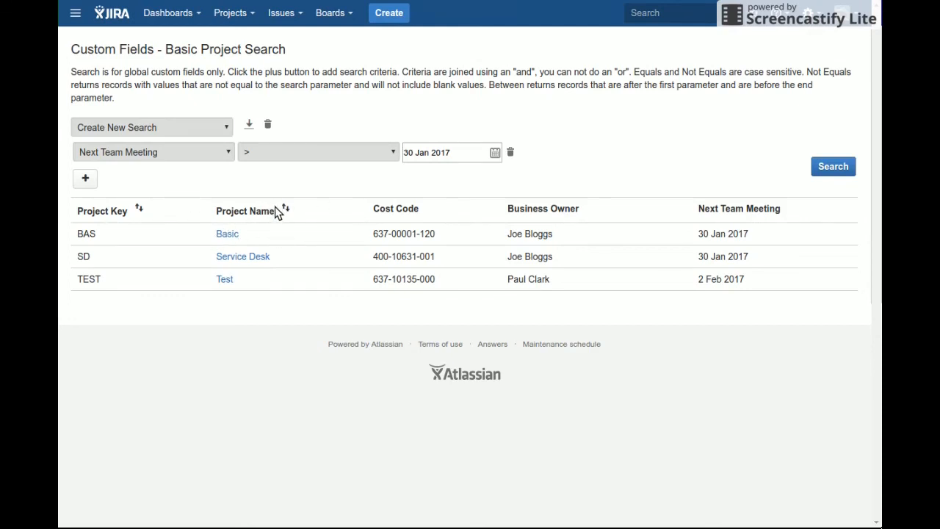
Save the project search under the name "Meetings" without making it global
left_click(250, 127)
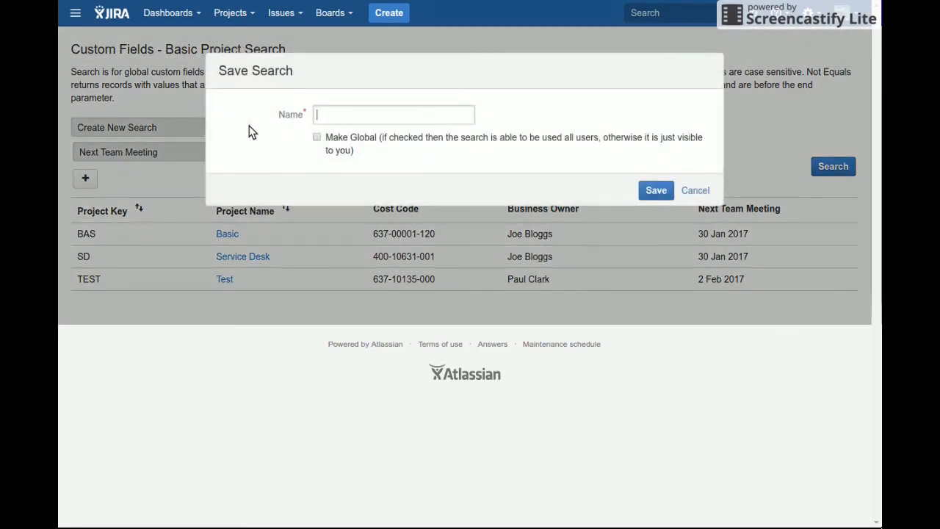
type("Meetings")
left_click(360, 147)
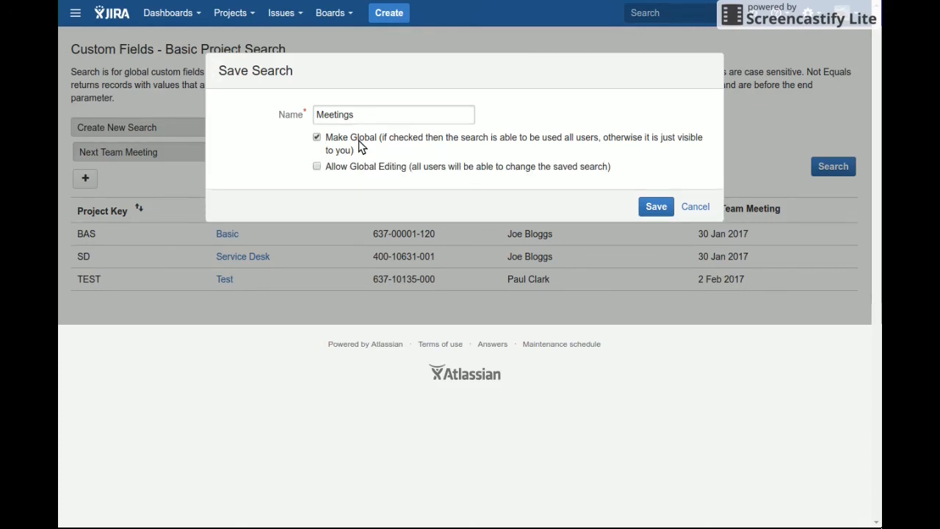
left_click(340, 174)
left_click(336, 146)
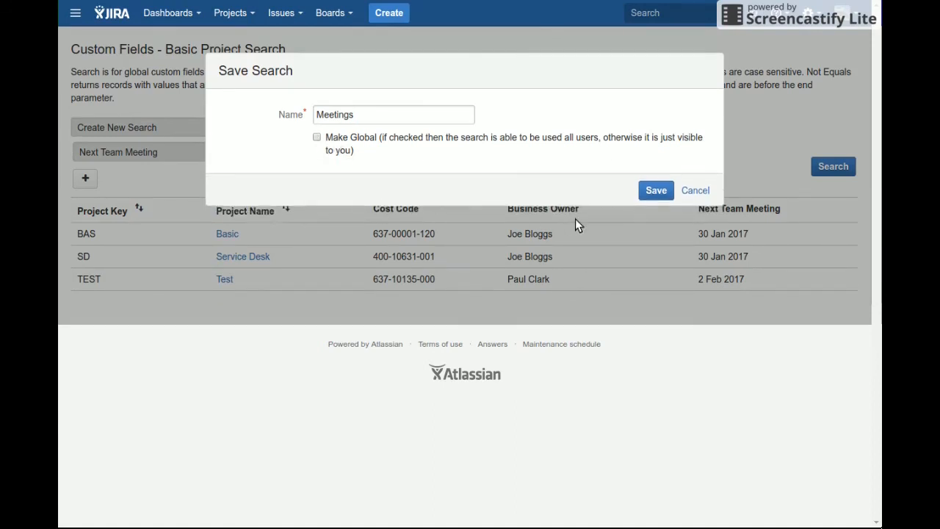
left_click(656, 191)
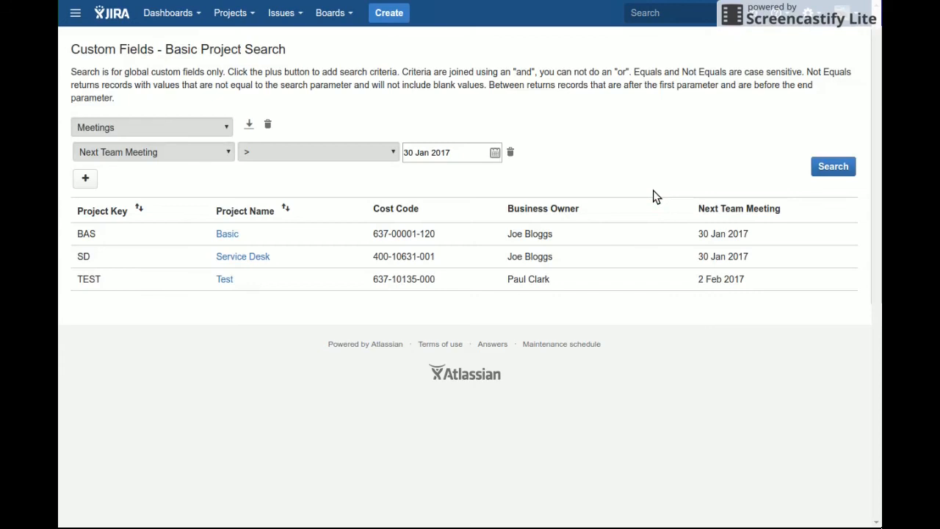
Switch to a new search, reload the saved "Meetings" search, and delete it
left_click(207, 133)
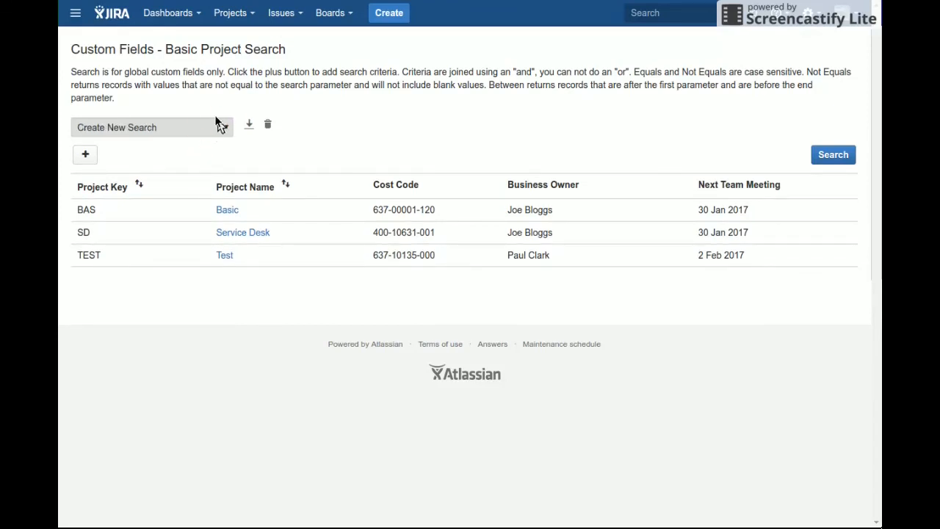
left_click(205, 171)
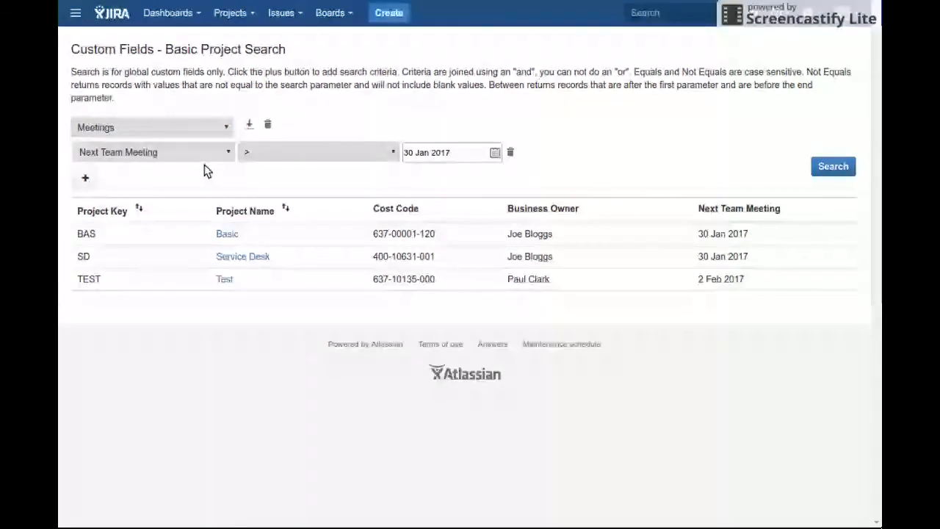
left_click(268, 126)
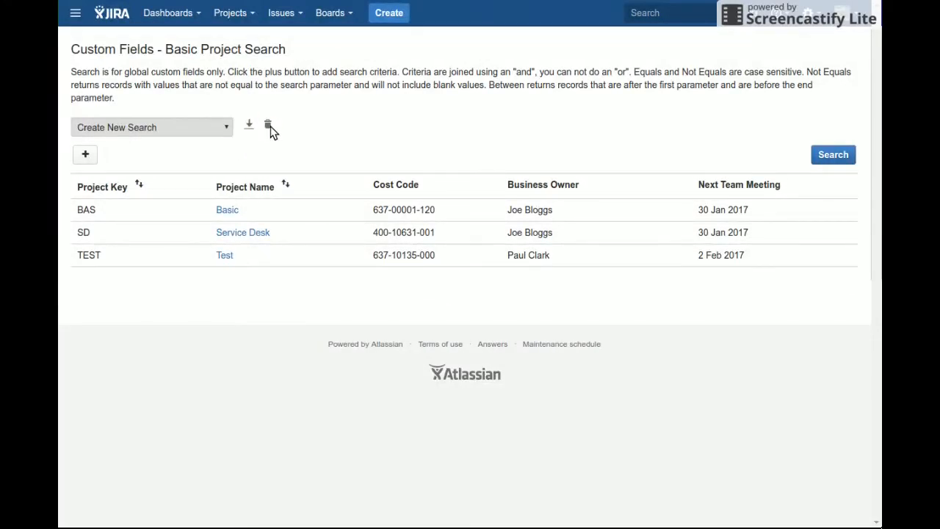